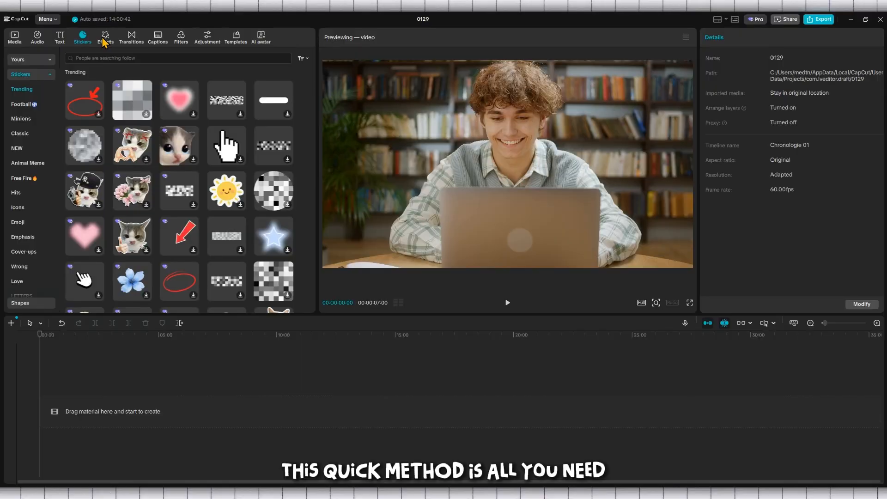
click(107, 41)
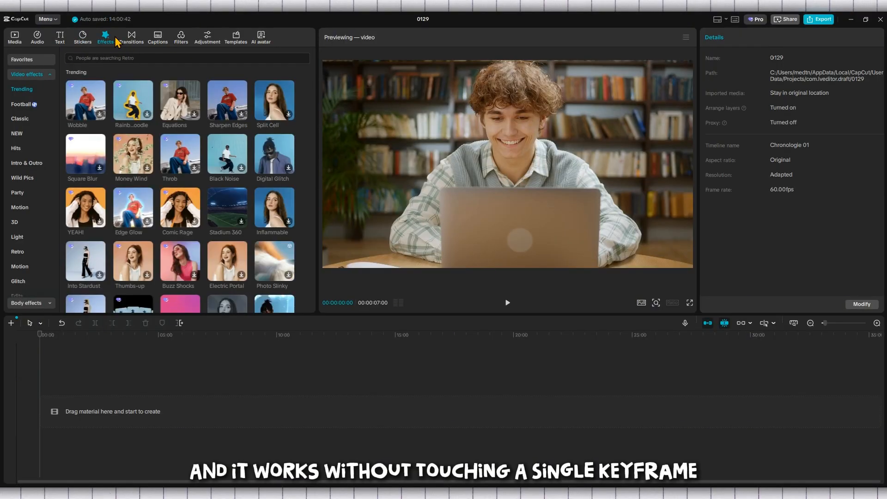
click(131, 41)
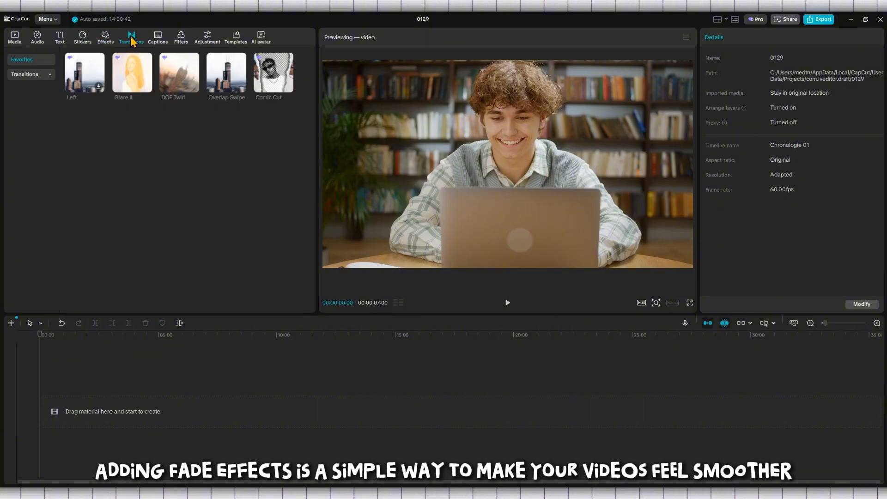
click(161, 40)
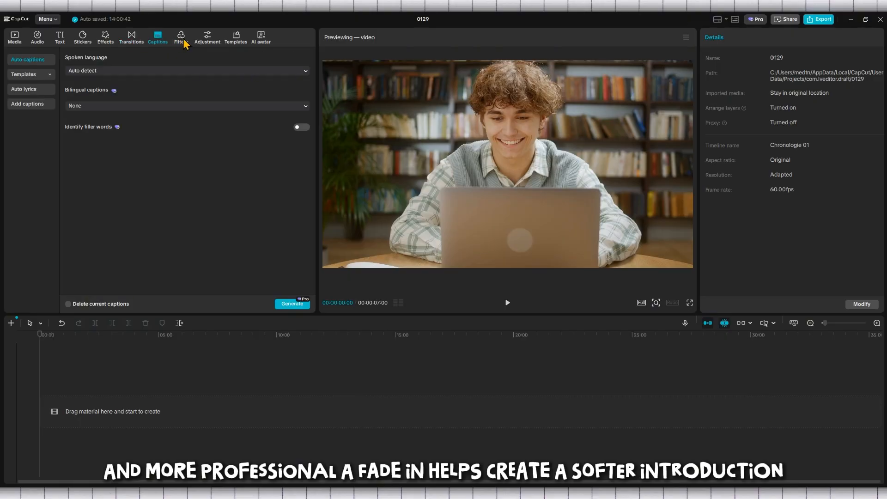
click(185, 43)
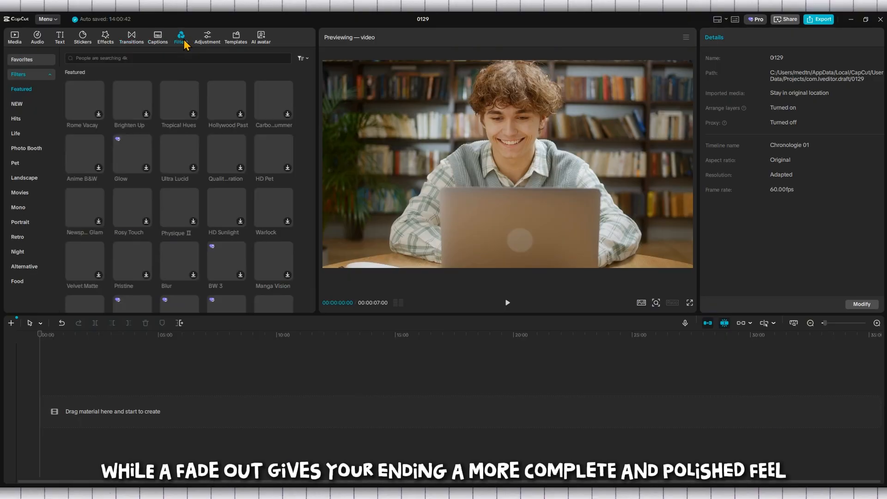
Step: Place the imported student-with-laptop video at the start of the timeline and select the clip
click(19, 46)
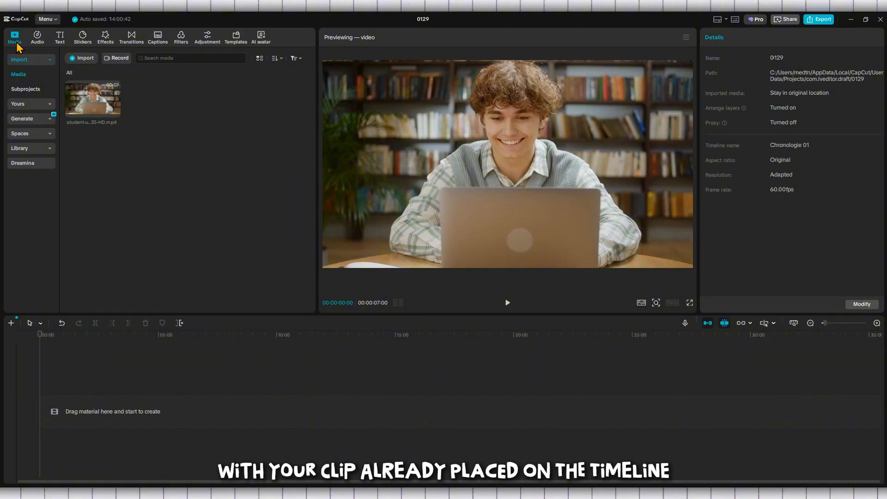
drag(110, 120, 68, 410)
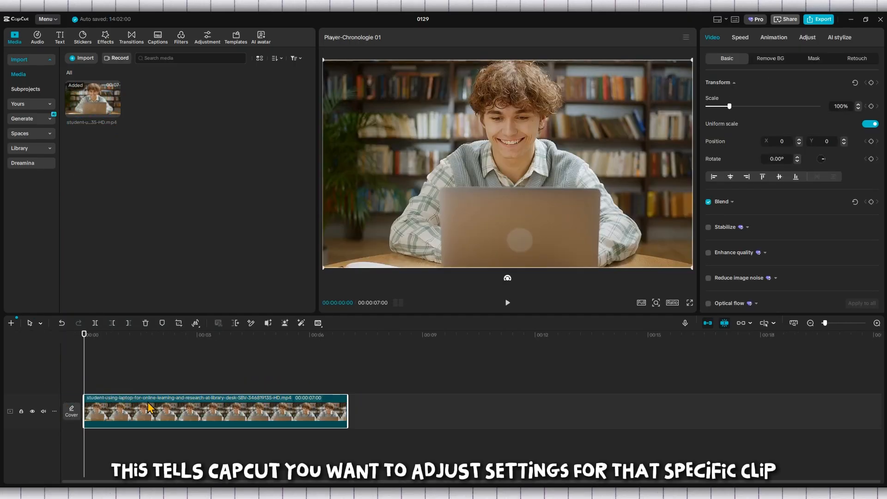
drag(172, 413, 192, 412)
scroll(190, 408, up, 2)
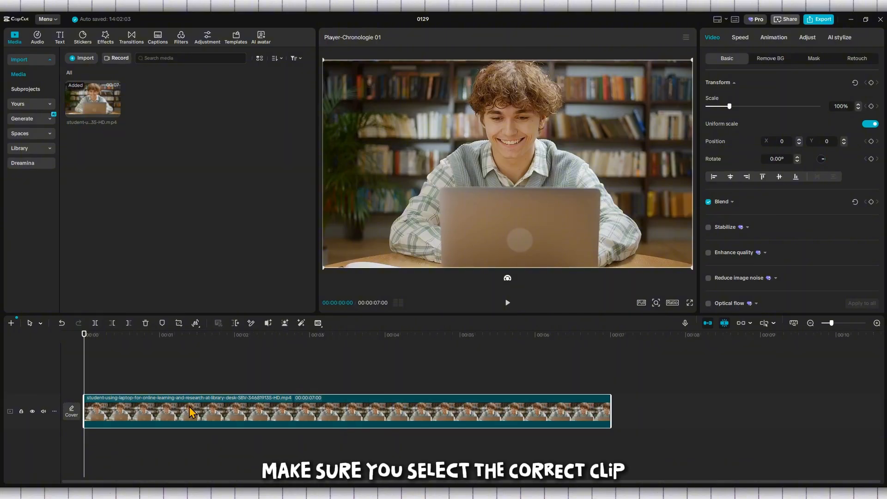
drag(204, 411, 240, 411)
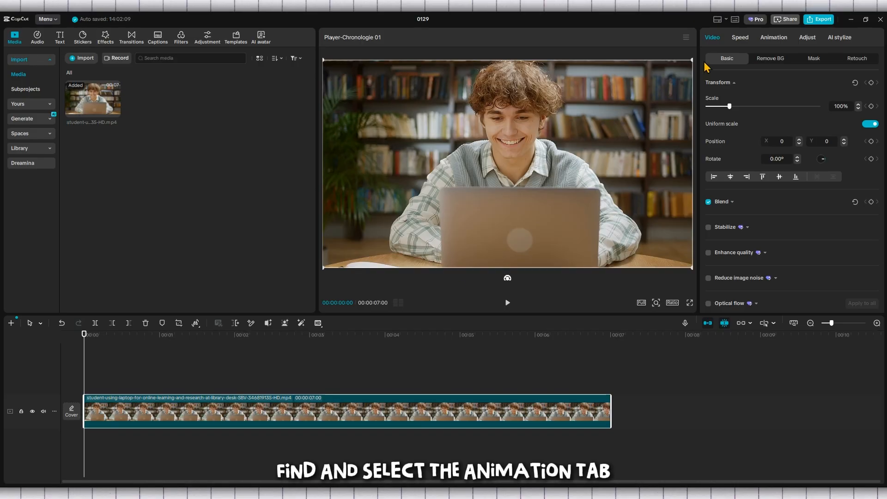
Step: Apply the Fade In entrance animation to the clip with a duration of 1.0 s
click(774, 37)
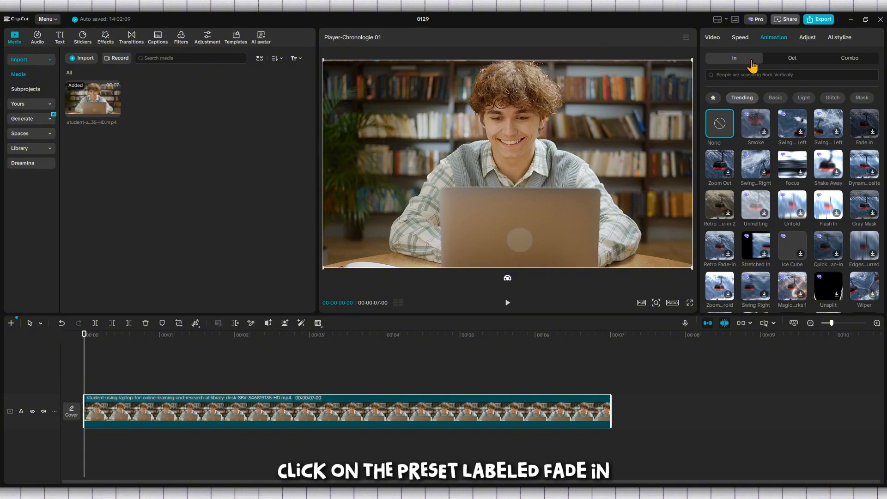
click(865, 126)
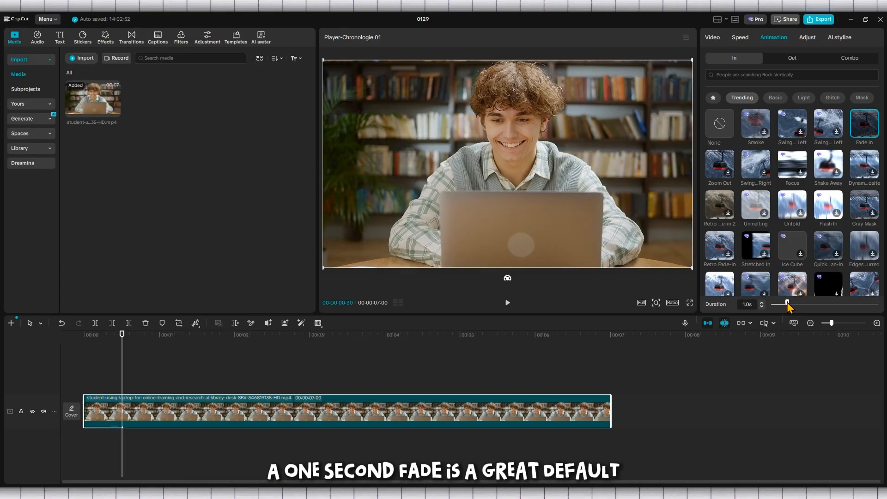
drag(788, 302, 787, 302)
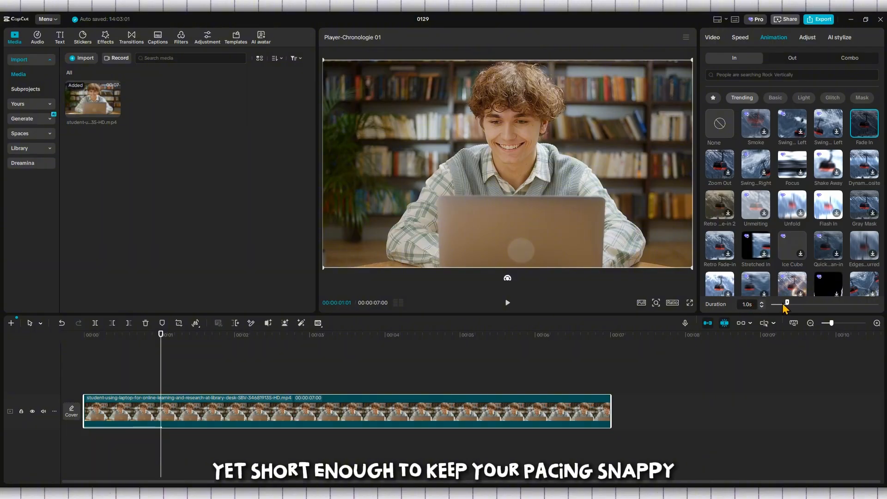
Step: Play the clip from its beginning to preview the fade at the start
drag(160, 384, 16, 397)
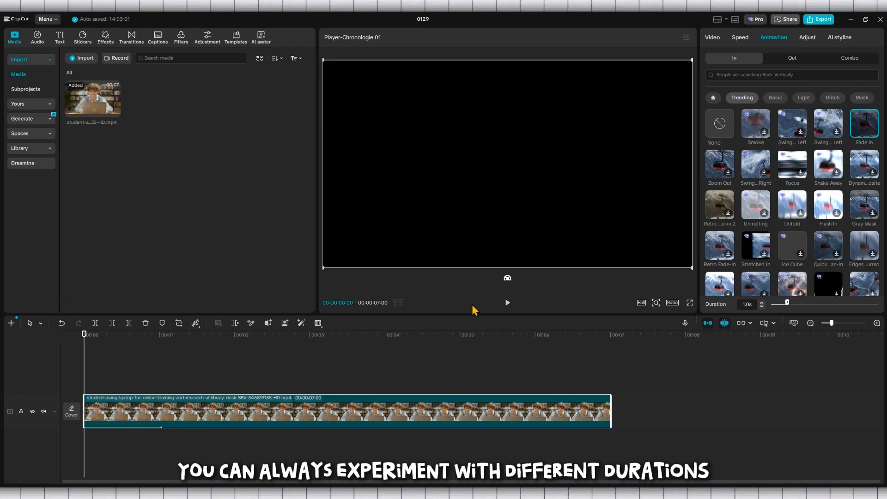
click(508, 303)
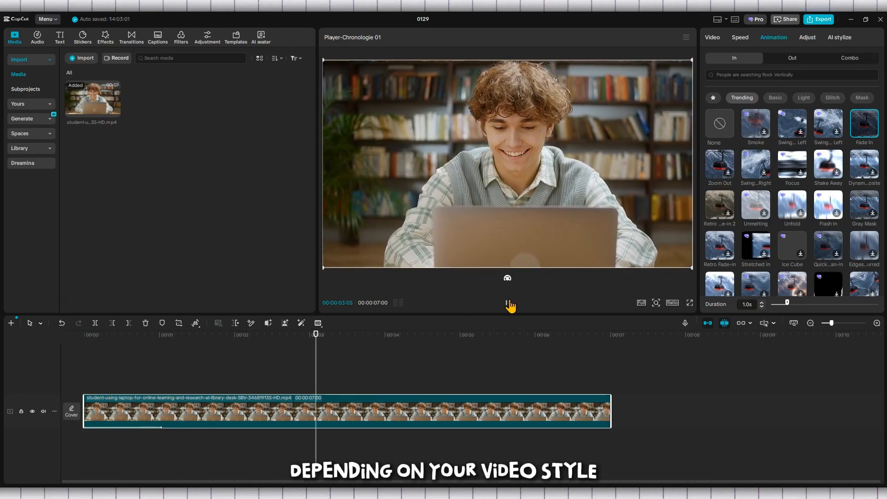
click(508, 303)
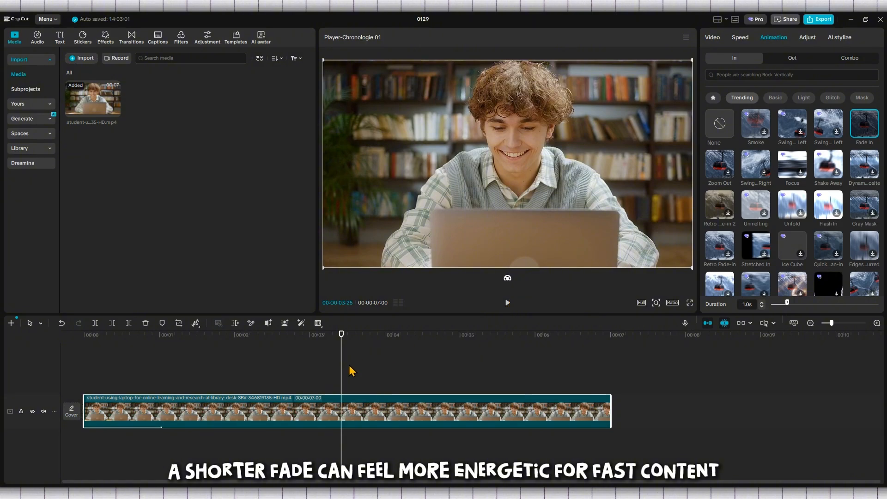
drag(341, 406, 2, 421)
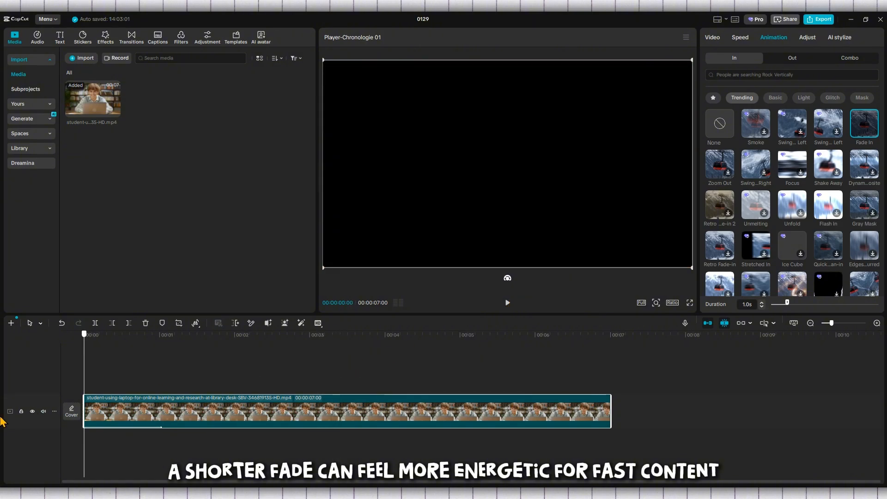
click(509, 303)
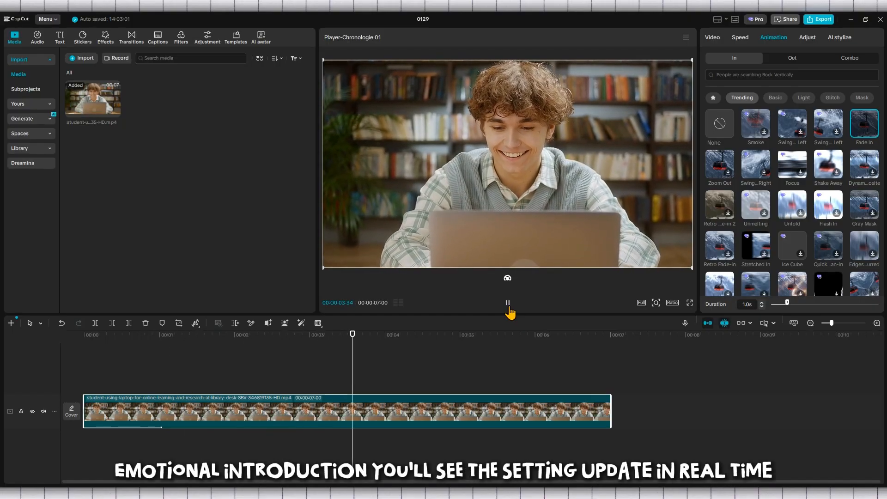
click(508, 303)
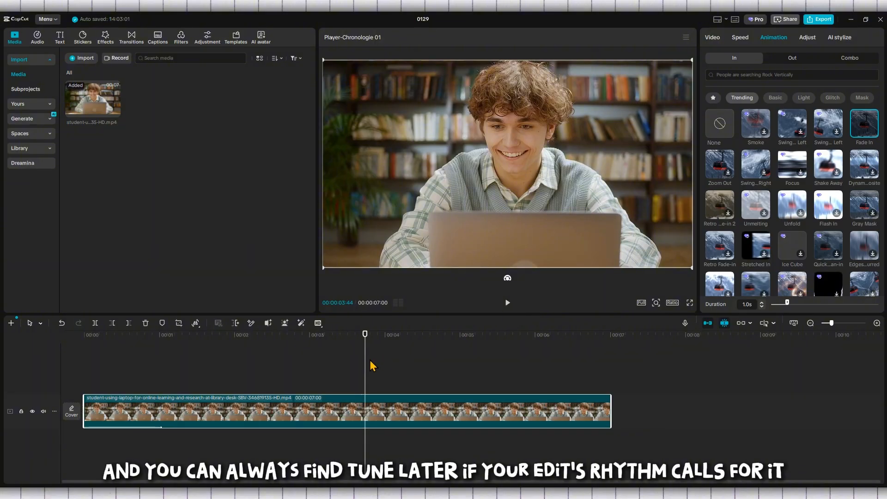
drag(365, 365, 152, 397)
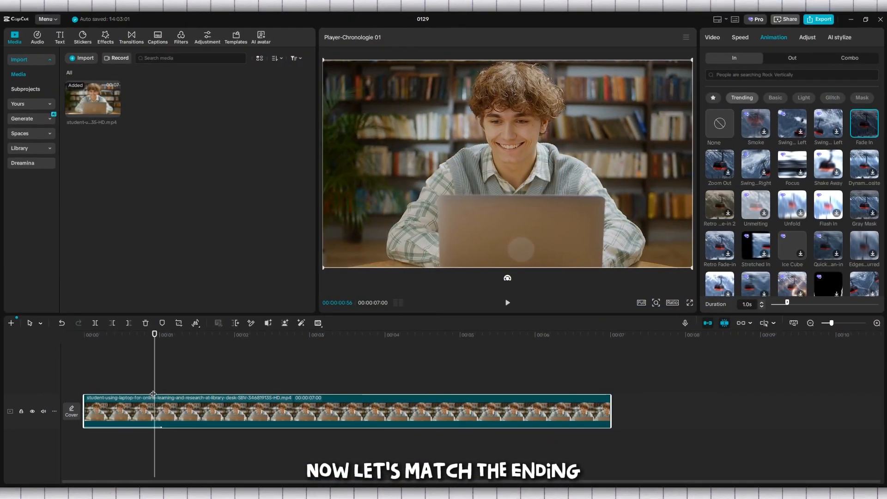
Step: Apply the Fade Out exit animation to the clip with a duration of 1.0 s
click(803, 61)
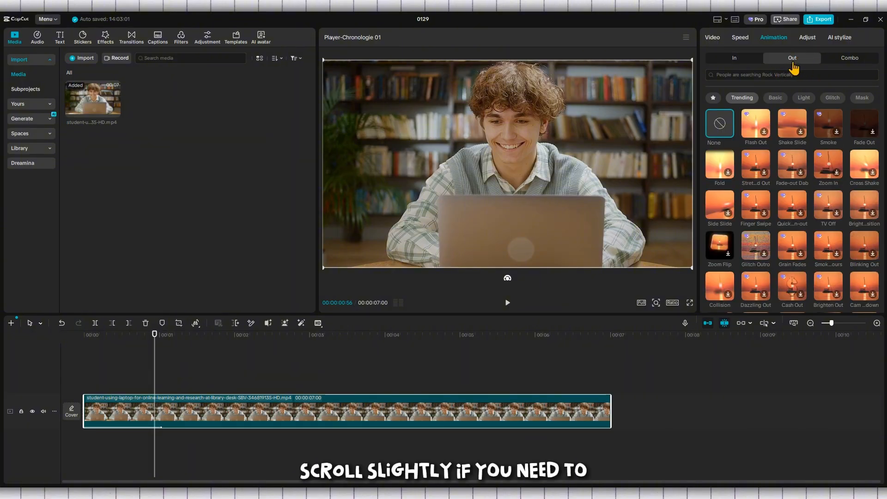
click(868, 127)
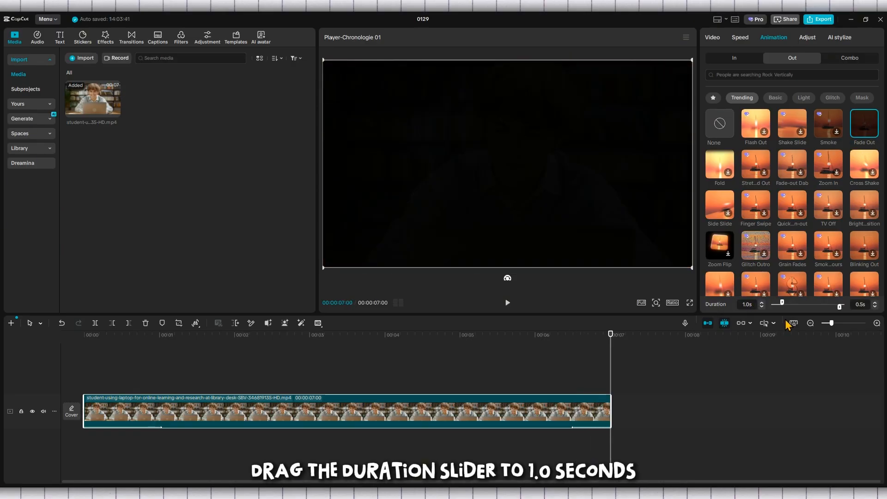
drag(839, 307, 834, 307)
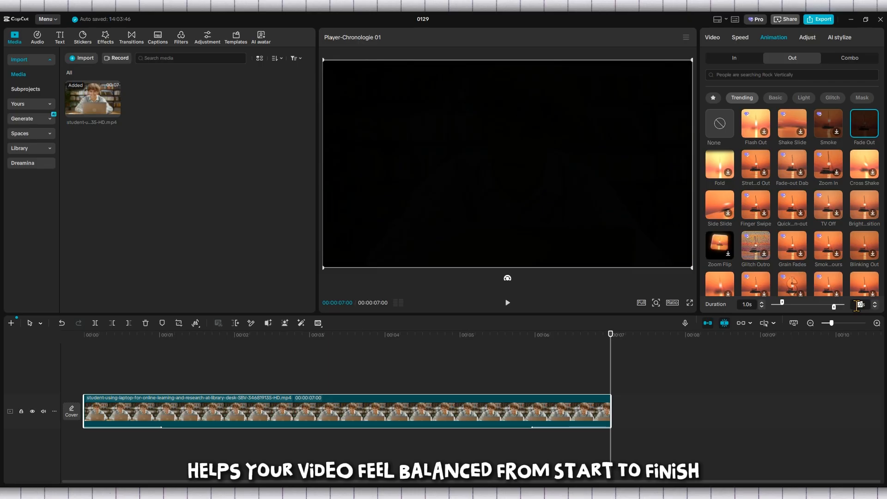
click(856, 305)
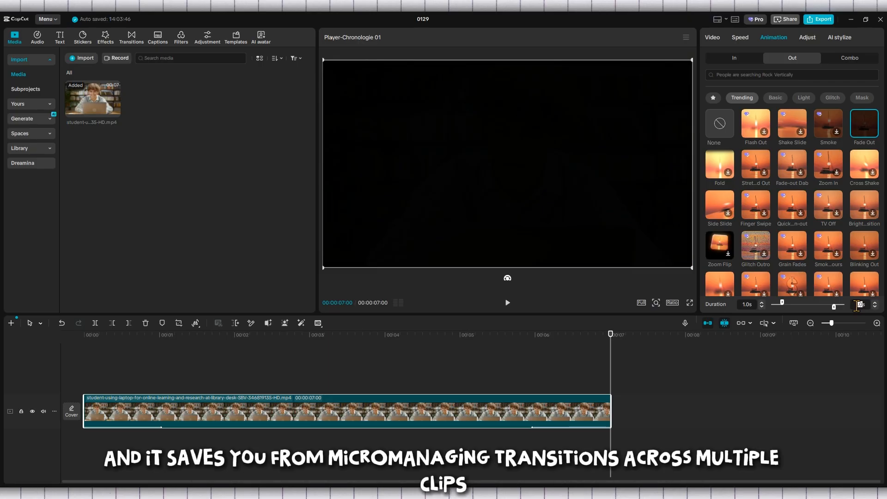
Step: Play the clip back from the middle and from near the start to check both fades
click(377, 375)
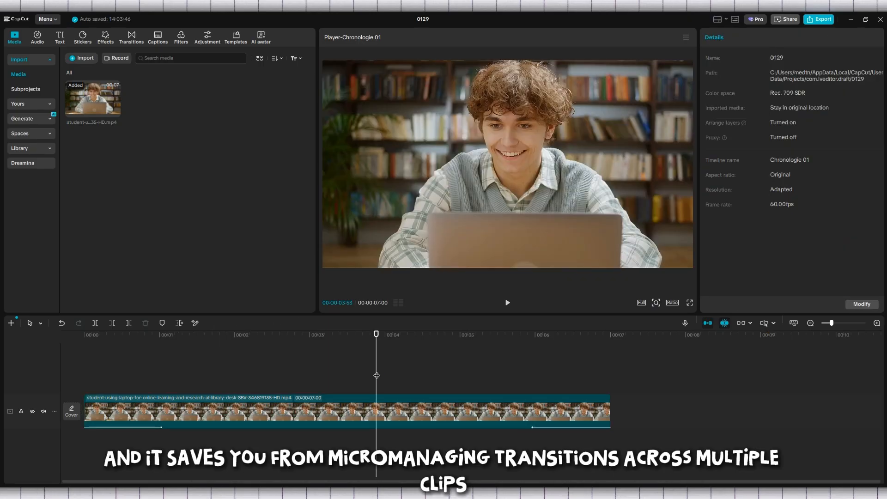
click(507, 304)
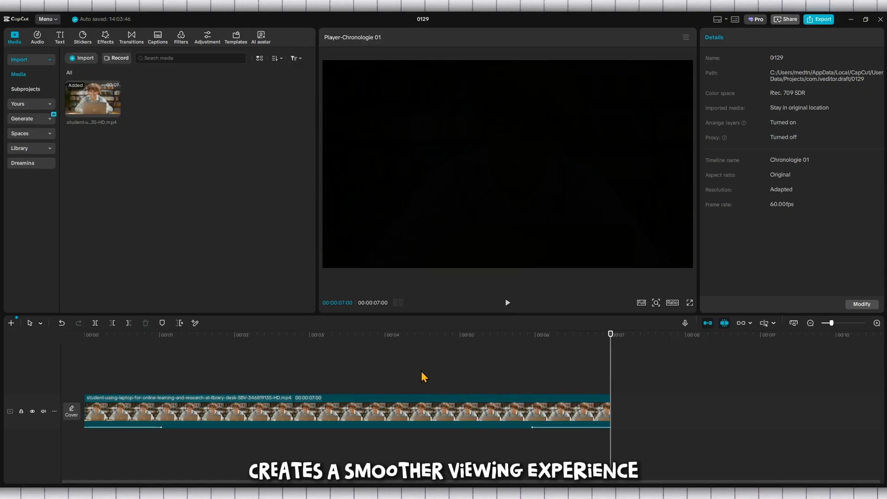
click(421, 372)
click(507, 304)
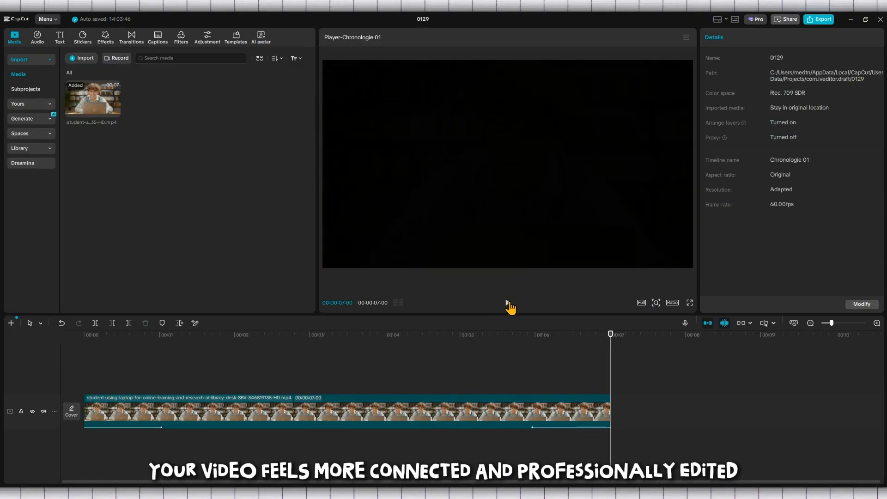
click(94, 386)
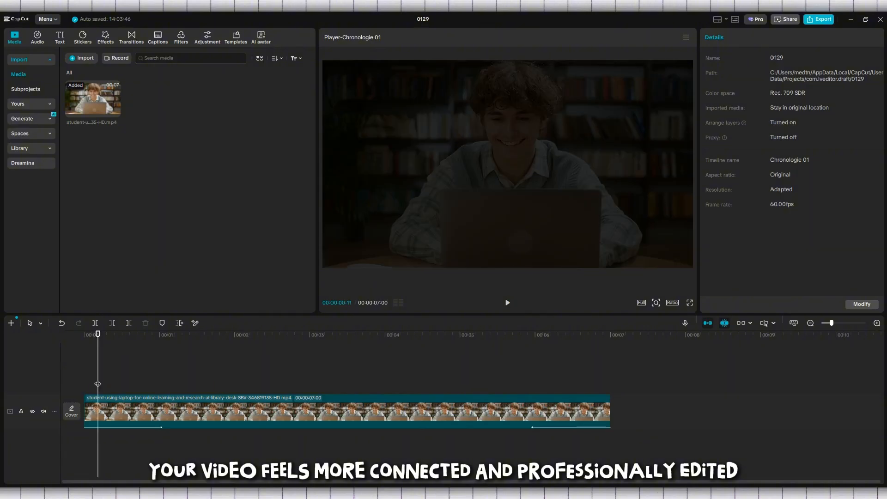
click(508, 304)
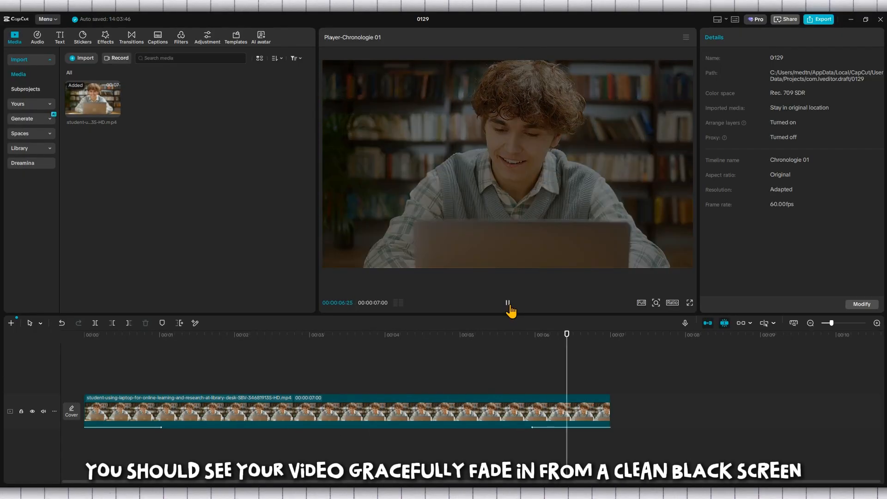
click(507, 304)
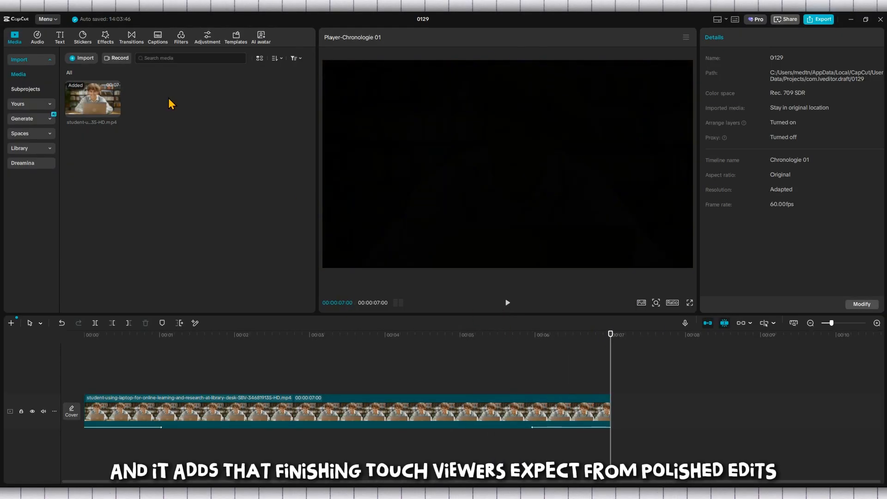
Step: Add a default text layer above the video at the start of the timeline and select it
click(60, 37)
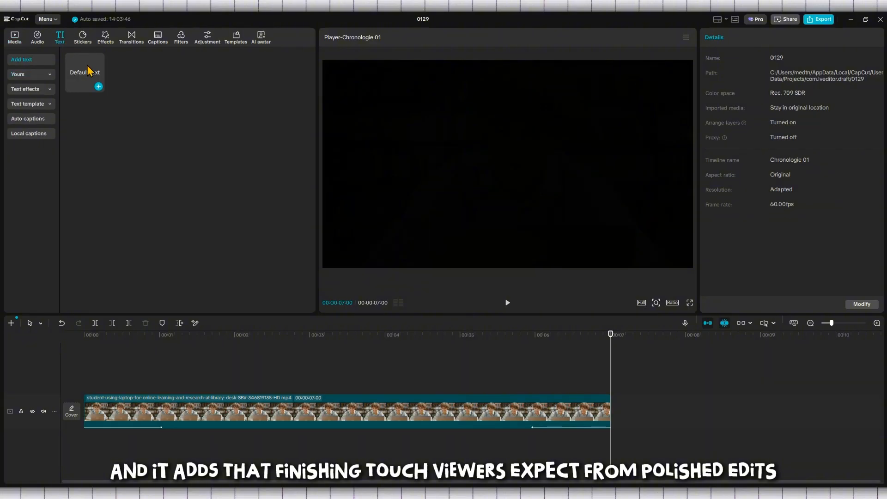
drag(83, 70, 79, 365)
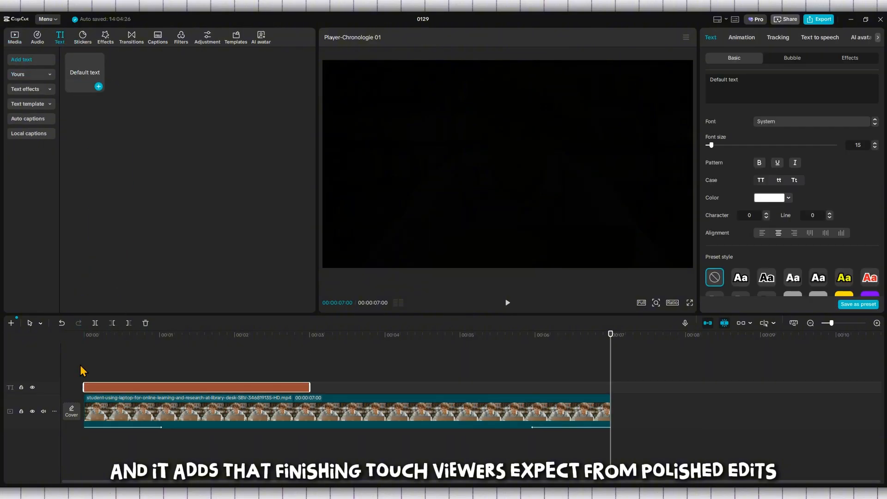
click(127, 359)
click(137, 387)
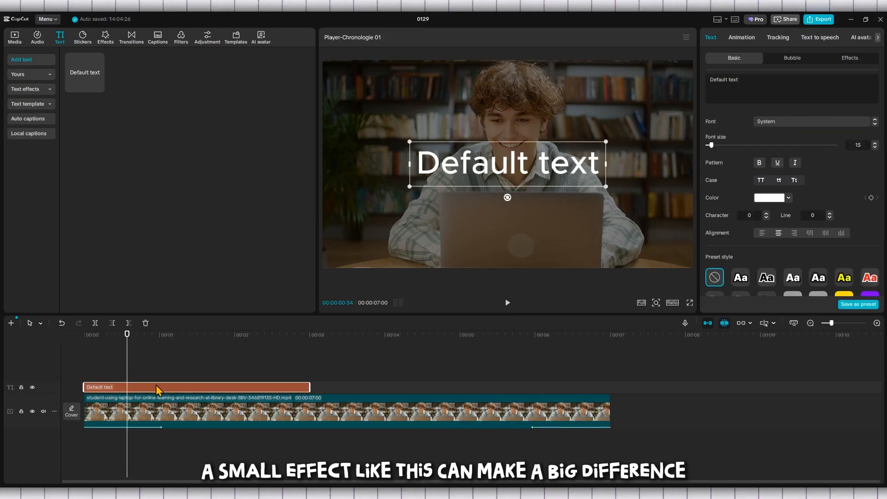
Step: Change the text to "Tutorly" and place it, reduced in size, in the upper-left corner of the video frame
click(722, 85)
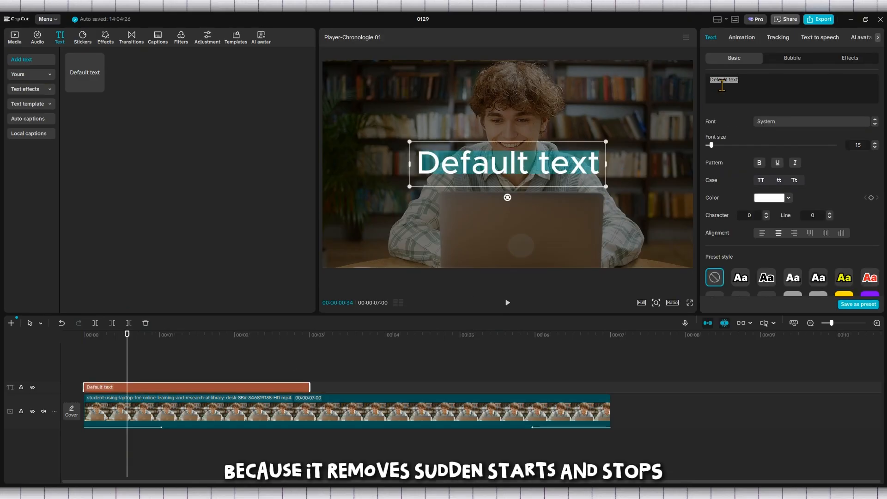
text(Tuto)
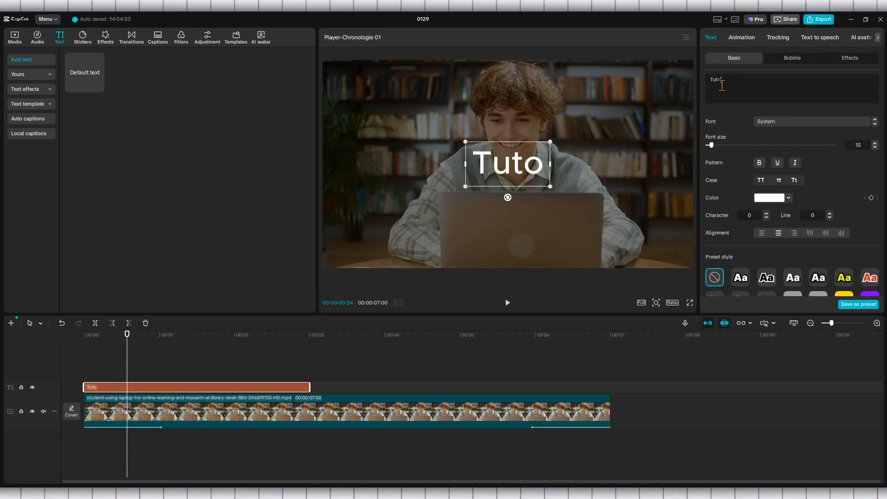
text(rly)
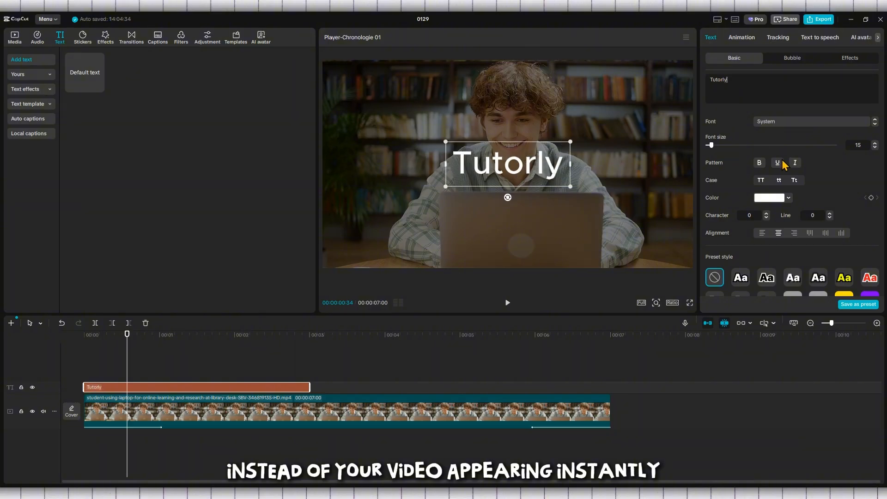
drag(540, 164, 397, 86)
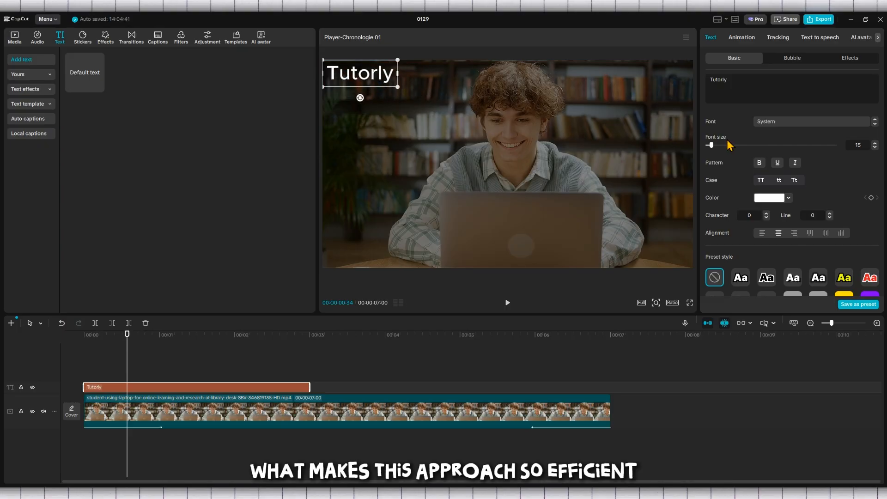
Step: Set the "Tutorly" text's font to Solid and lower its opacity to 40%
click(795, 119)
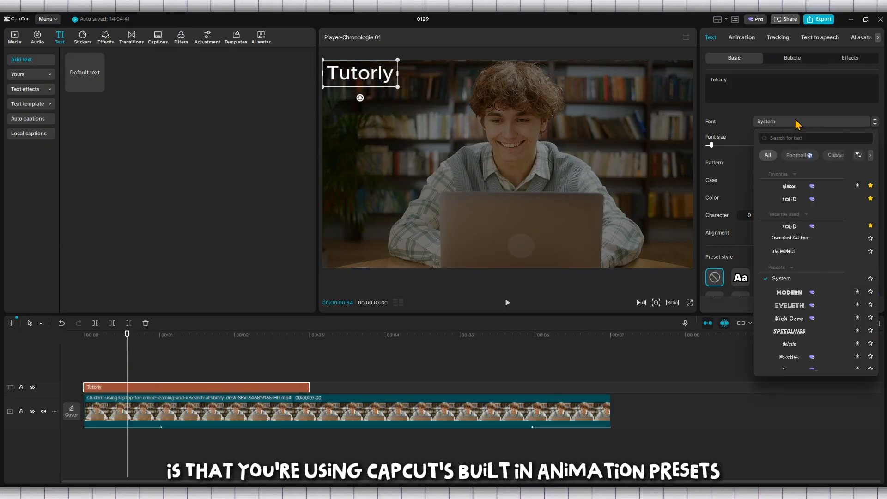
click(793, 201)
scroll(795, 206, down, 10)
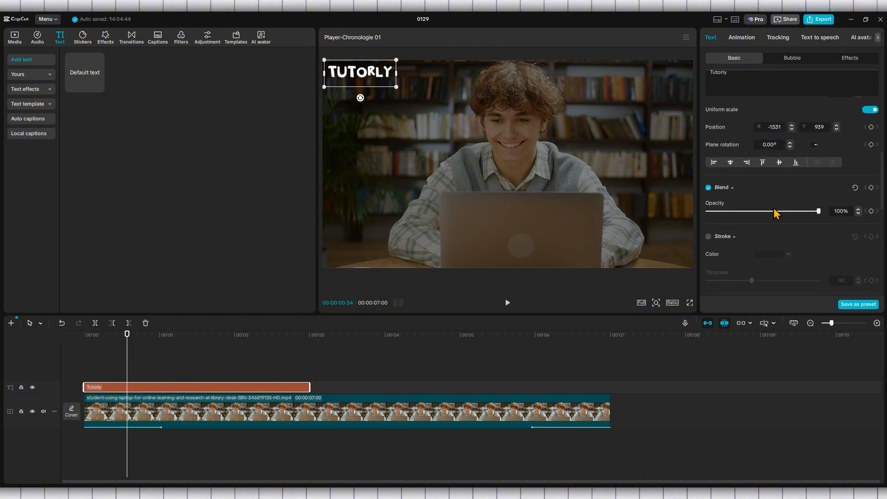
drag(776, 211, 763, 211)
drag(756, 213, 752, 213)
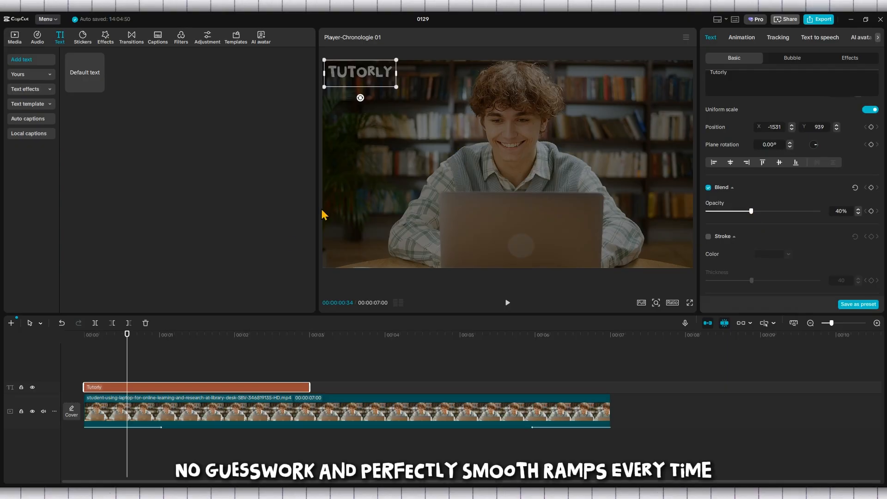
Step: Reselect the "Tutorly" text and look through the available text effects and entrance animations
click(277, 347)
click(109, 387)
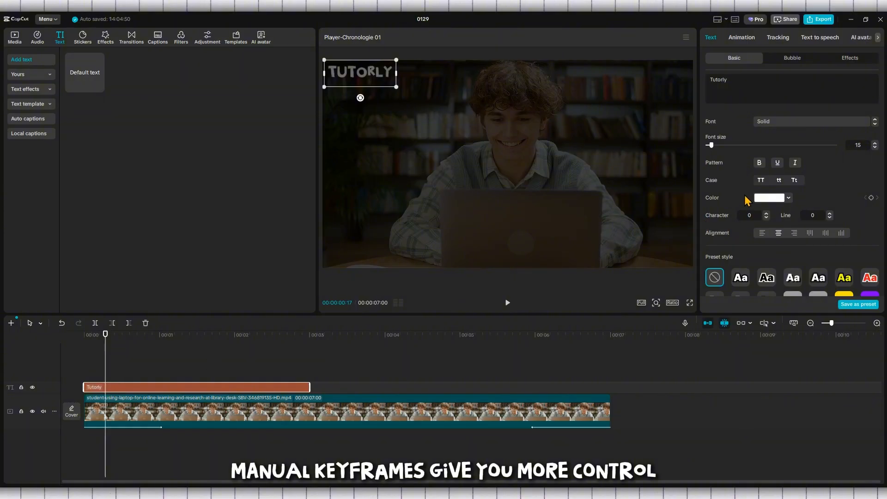
click(855, 59)
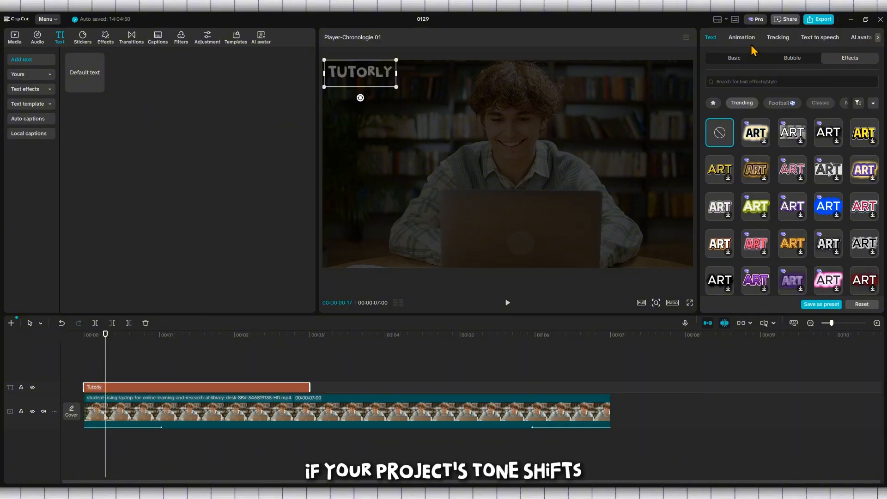
click(735, 57)
click(735, 40)
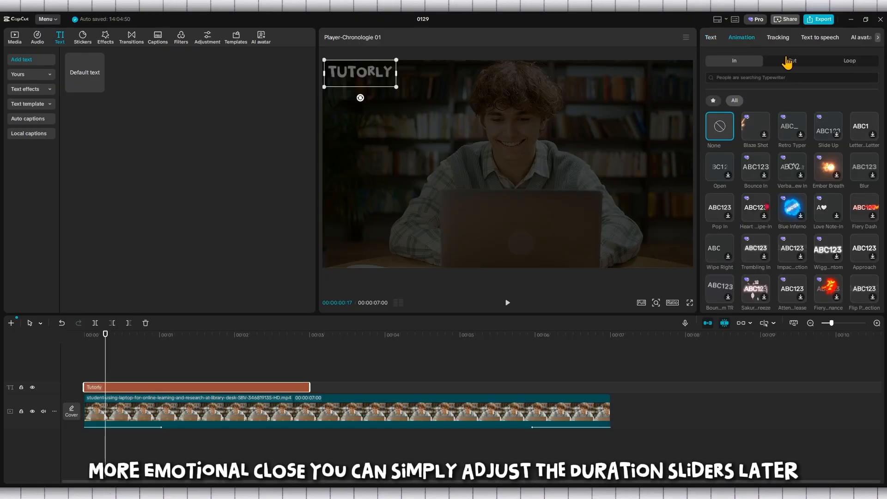
scroll(827, 157, down, 5)
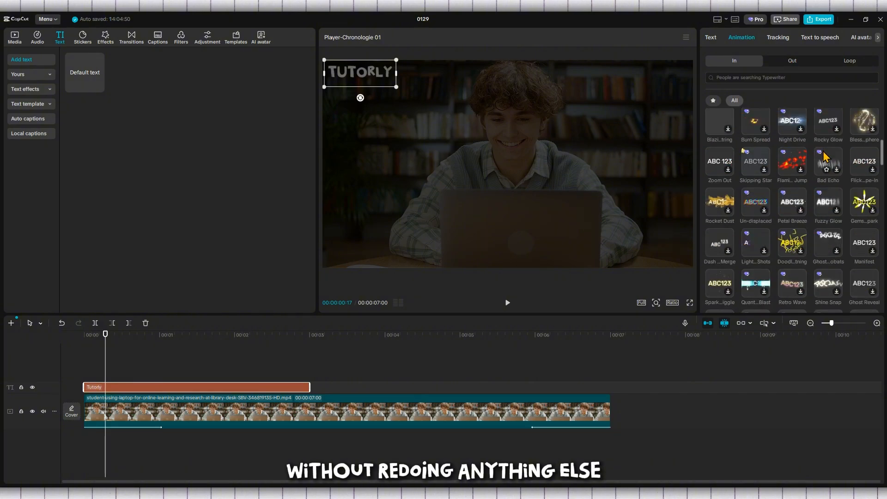
scroll(827, 157, down, 5)
scroll(825, 156, down, 3)
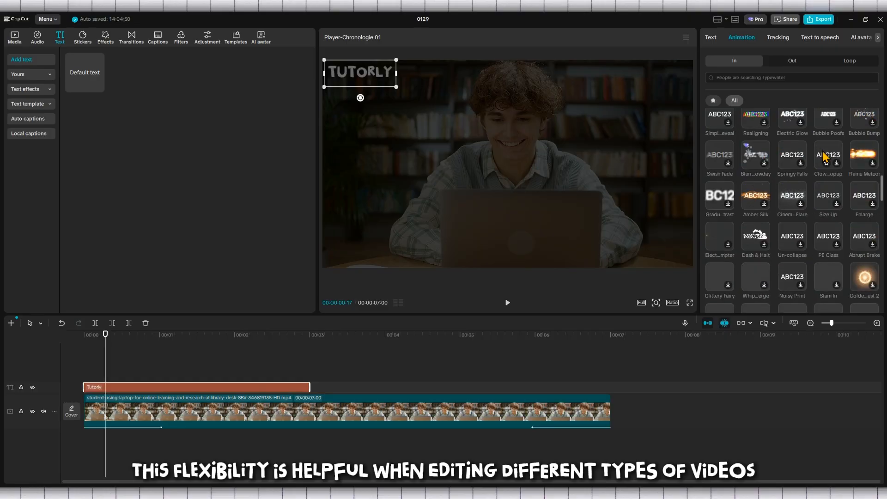
Step: Move the "Tutorly" text layer to begin at about 1 second, where the clip's fade-in ends, and play the video from the start
drag(148, 387, 224, 387)
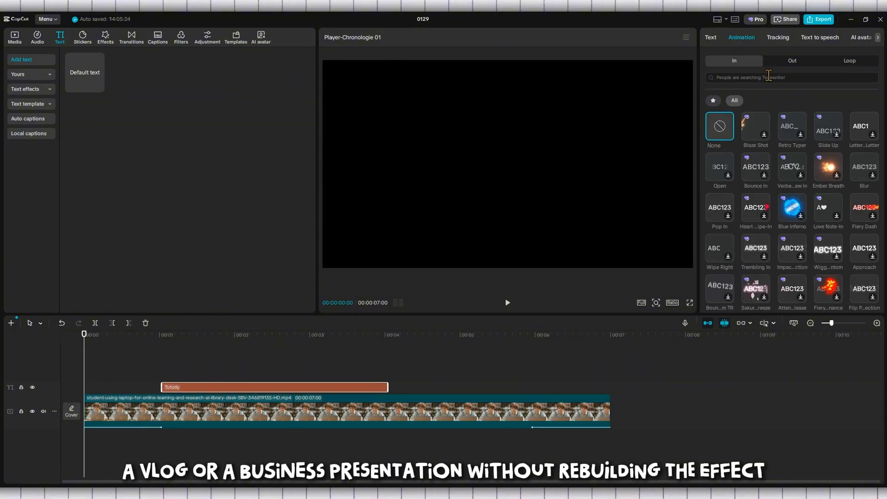
click(447, 410)
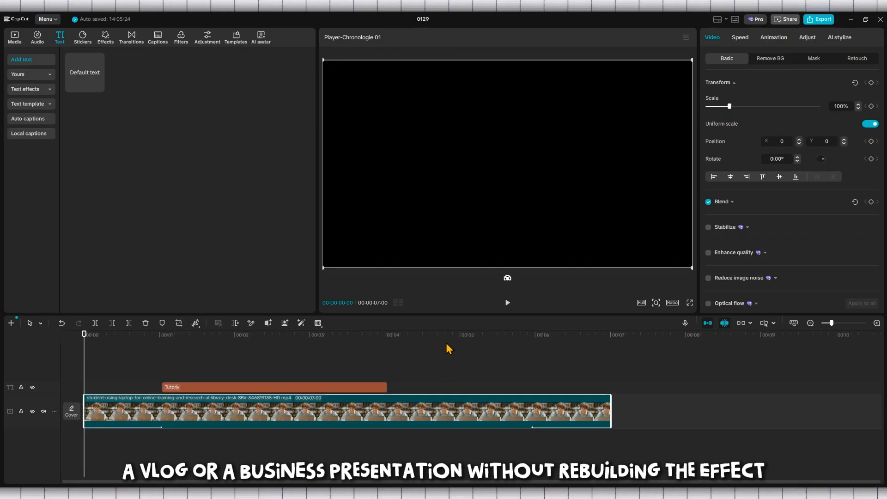
click(507, 304)
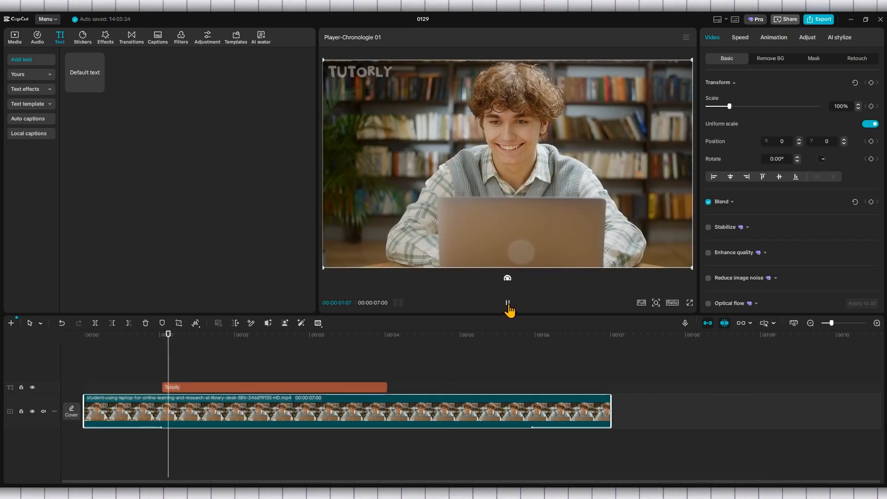